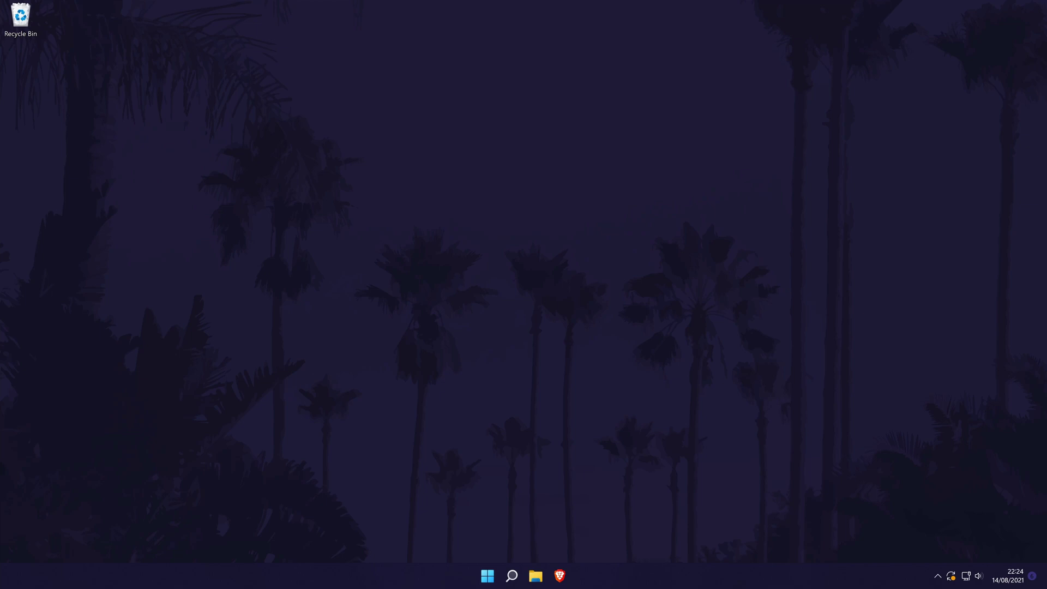
From Taskbar settings, switch the Touch keyboard corner icon to always show, then close Settings
{"action": "right_click", "coordinate": [399, 571]}
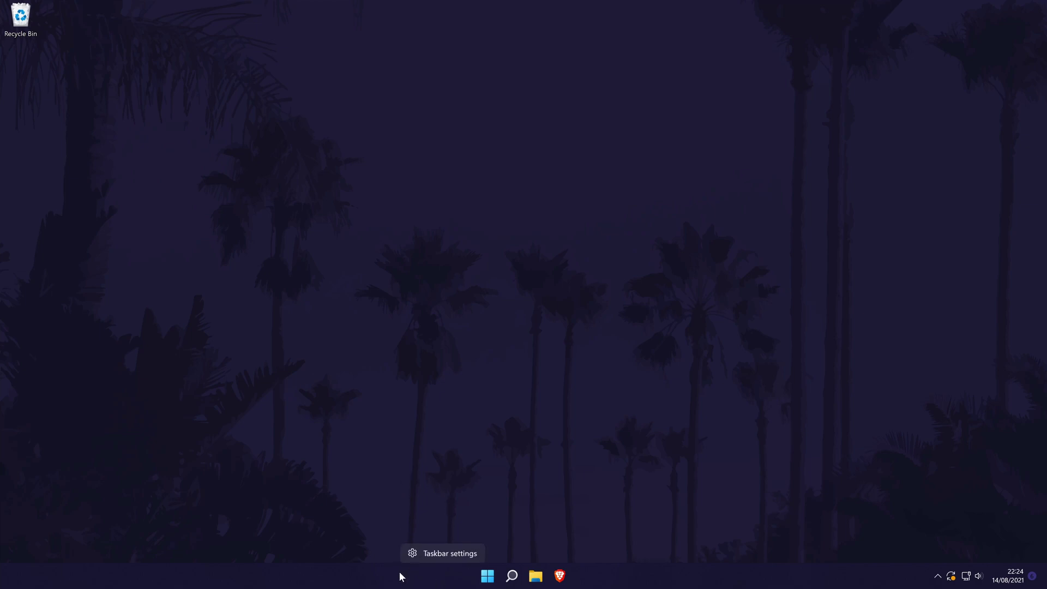
{"action": "left_click", "coordinate": [455, 555]}
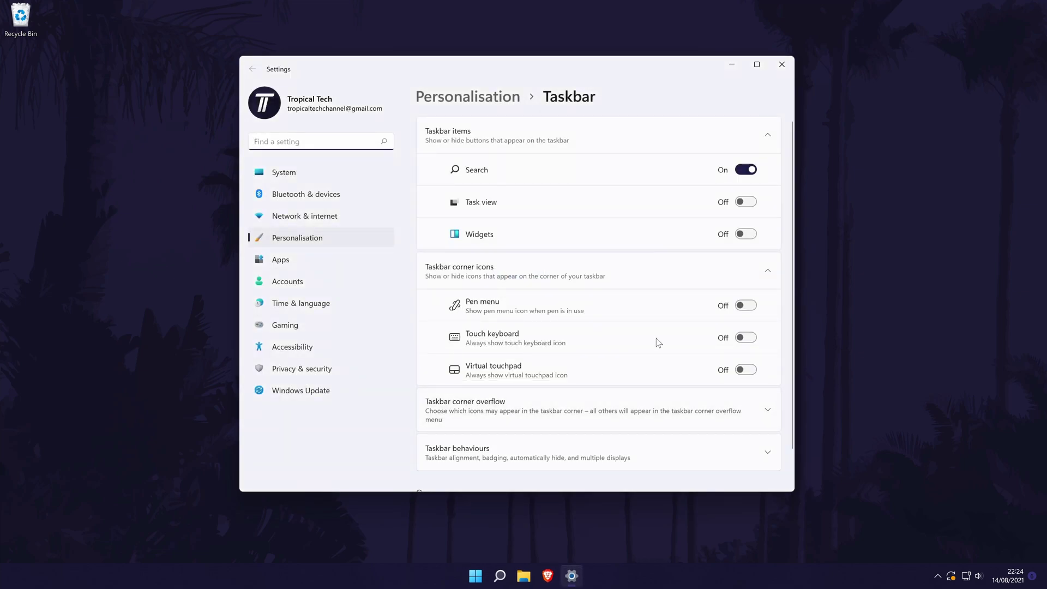
{"action": "left_click", "coordinate": [746, 339]}
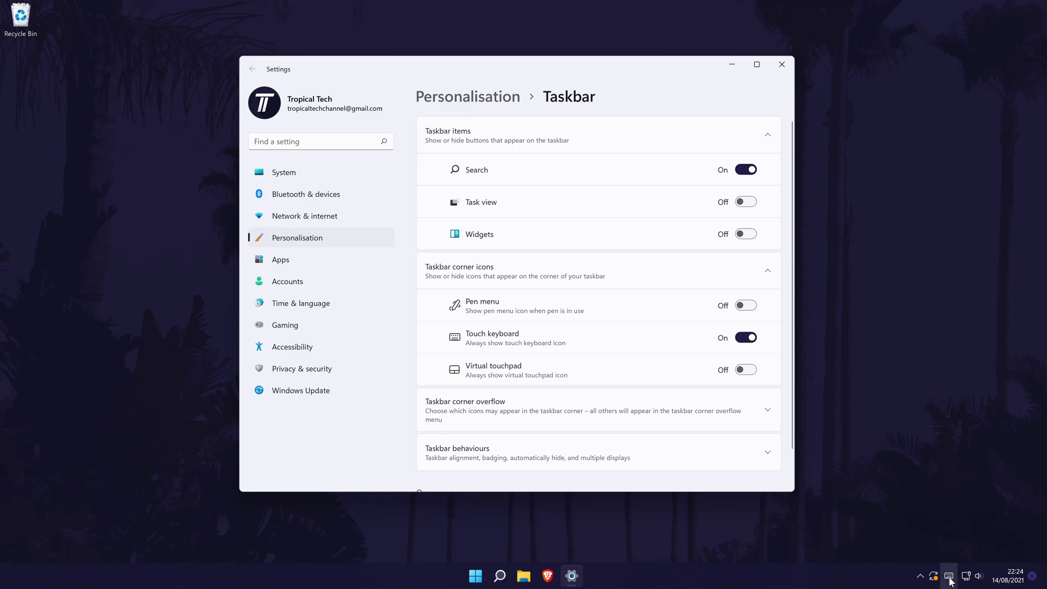
{"action": "left_click", "coordinate": [781, 64]}
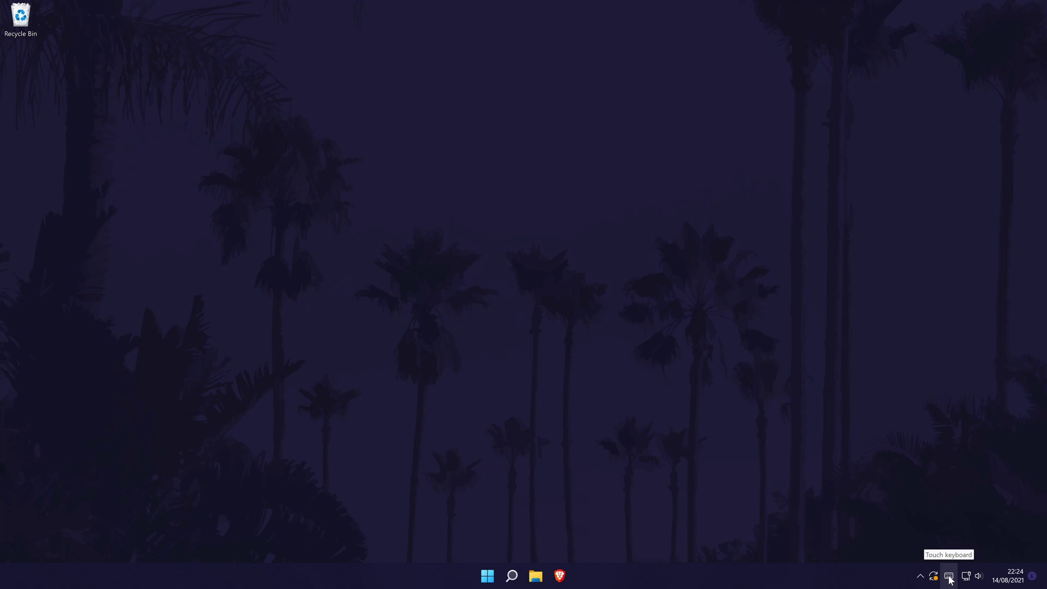
{"action": "left_click", "coordinate": [952, 579]}
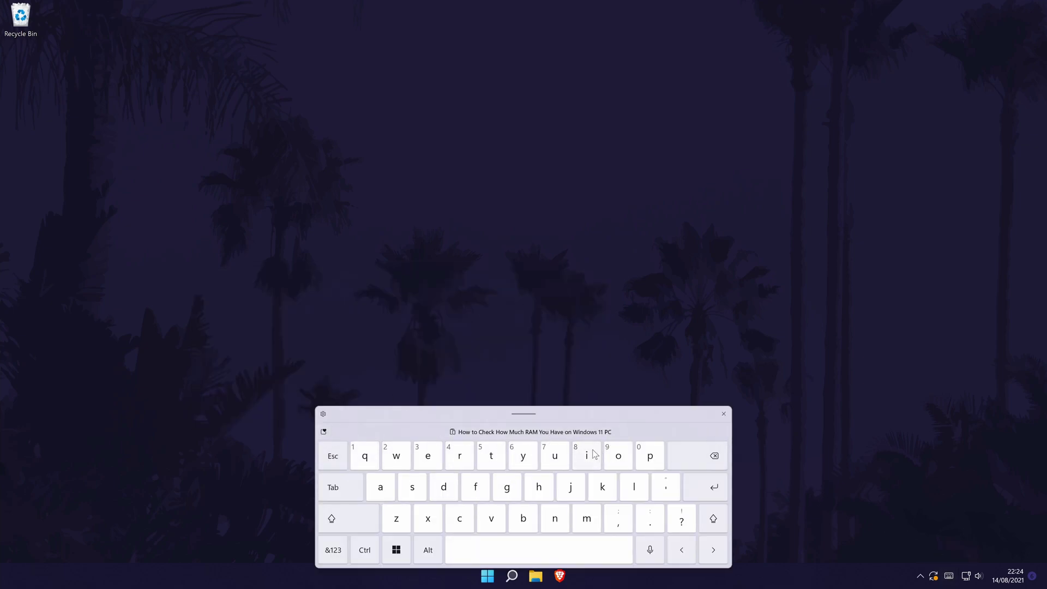
{"action": "left_click", "coordinate": [350, 517]}
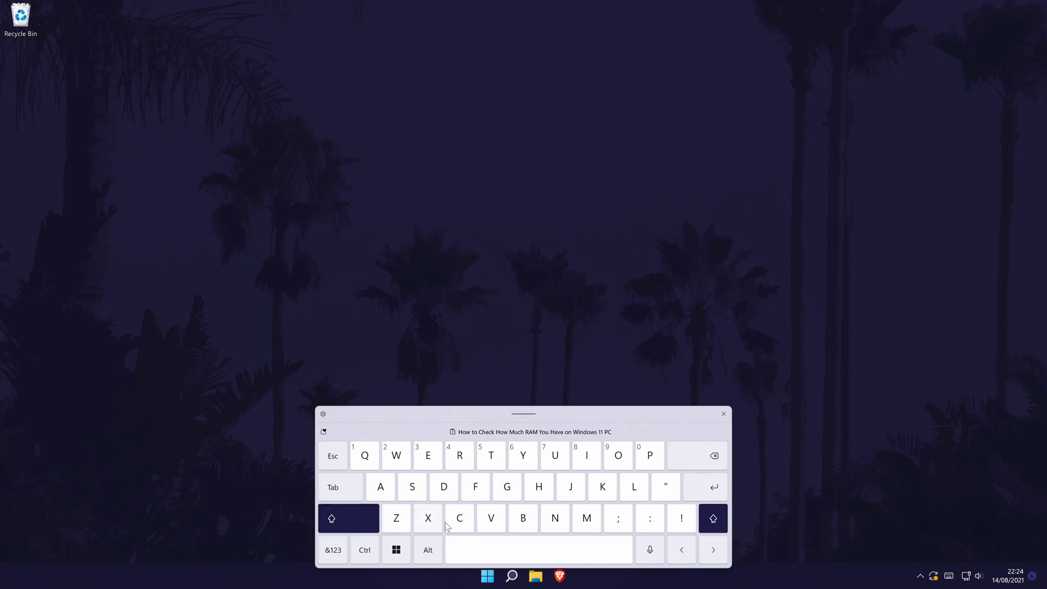
{"action": "left_click", "coordinate": [366, 521]}
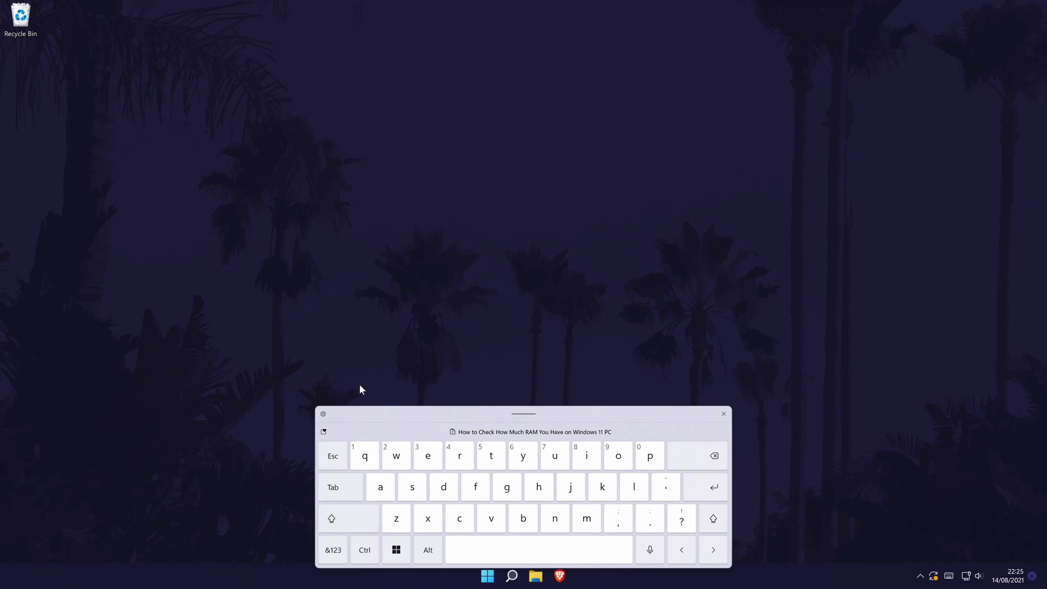
{"action": "left_click", "coordinate": [724, 414]}
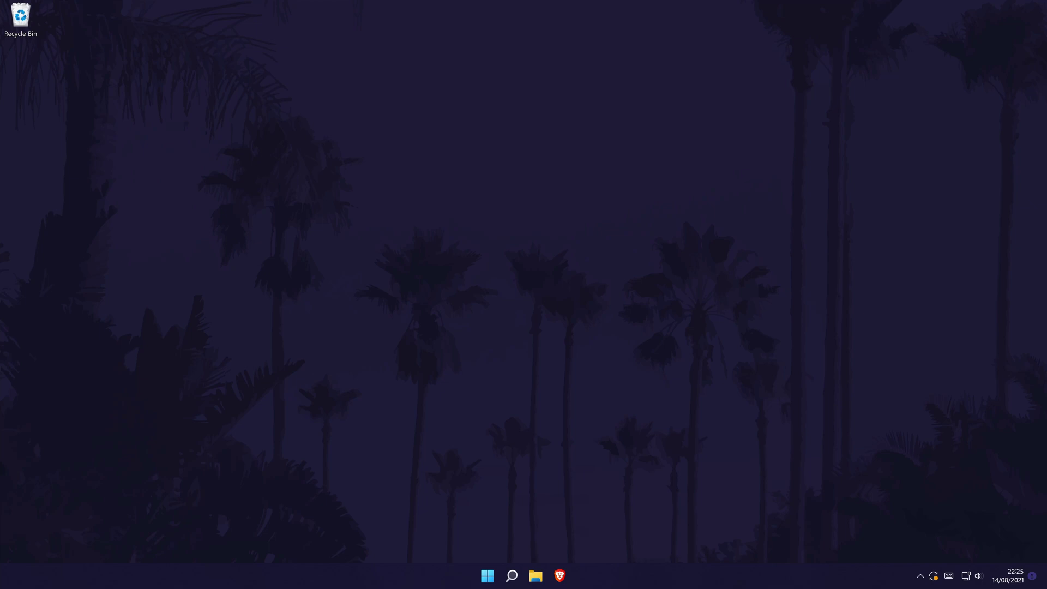
Launch Settings from search and go to System > Troubleshoot > Other trouble-shooters
{"action": "left_click", "coordinate": [511, 575]}
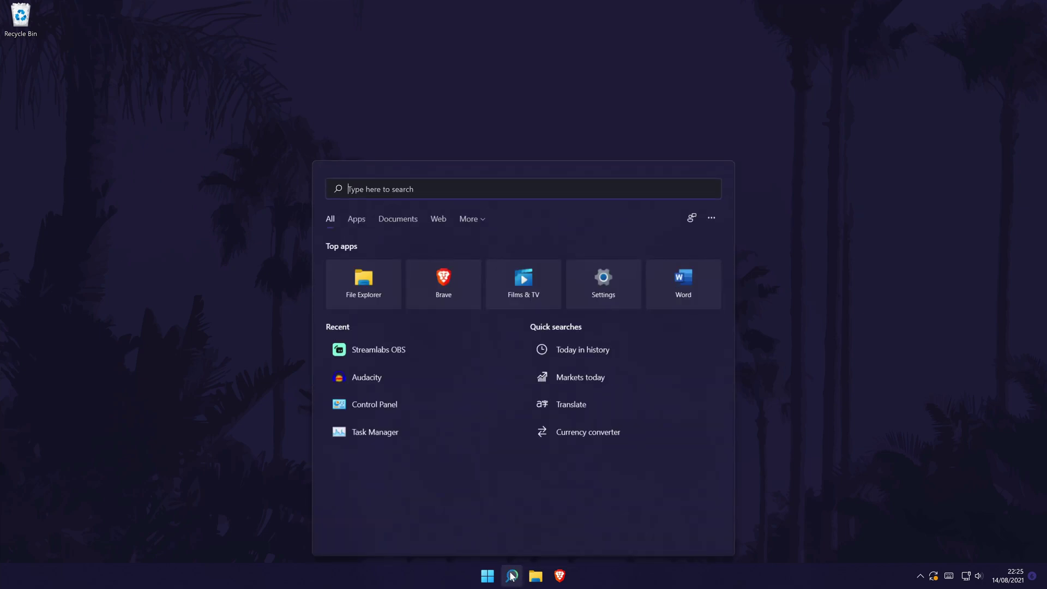
{"action": "type", "text": "settings"}
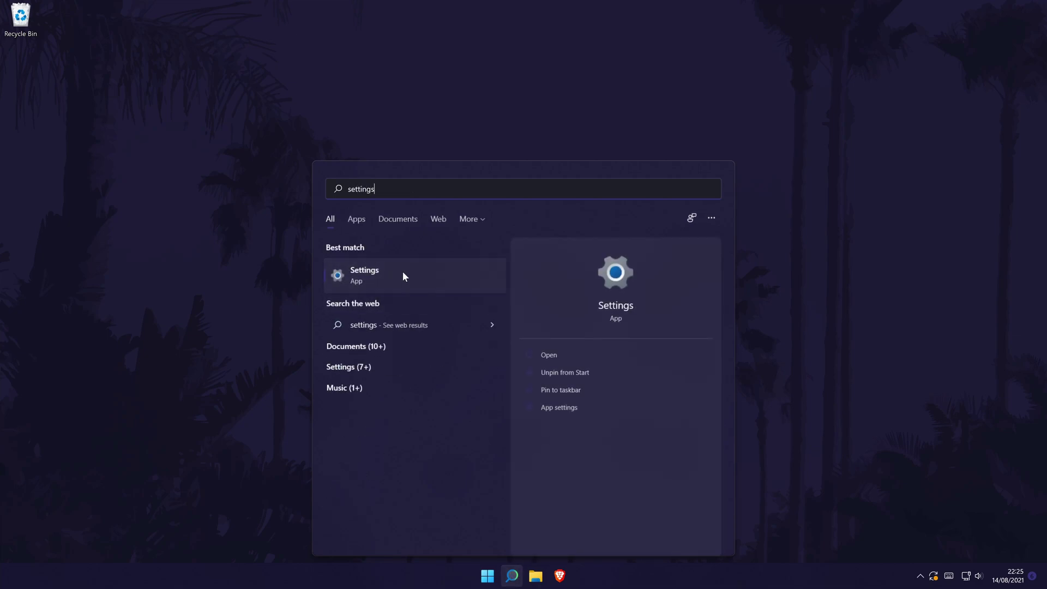
{"action": "left_click", "coordinate": [402, 276]}
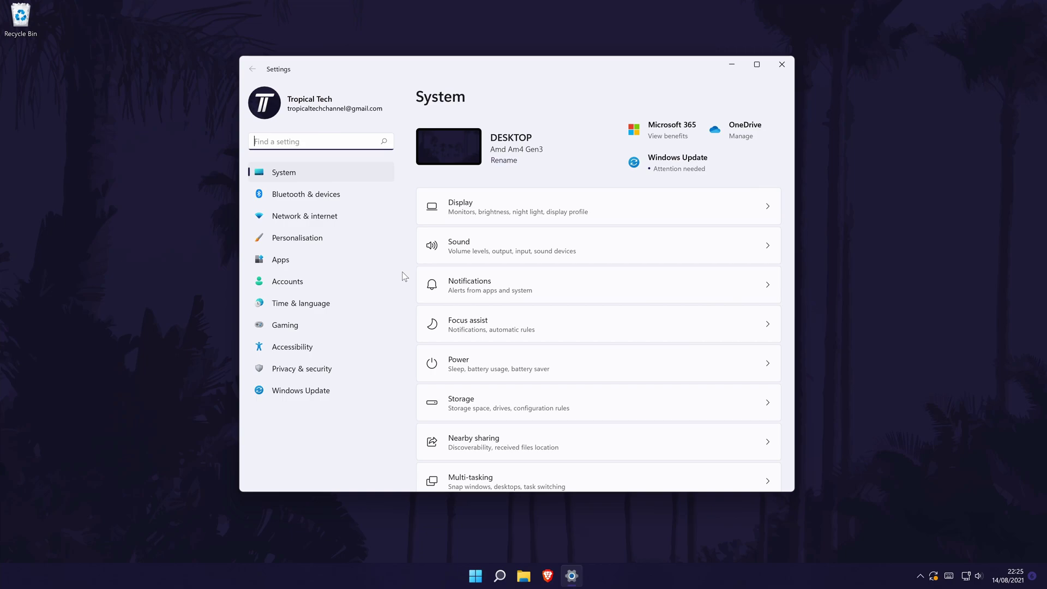
{"action": "left_click", "coordinate": [292, 171]}
{"action": "scroll", "coordinate": [599, 297], "scroll_direction": "down", "scroll_amount": 1}
{"action": "scroll", "coordinate": [602, 297], "scroll_direction": "down", "scroll_amount": 4}
{"action": "scroll", "coordinate": [602, 297], "scroll_direction": "up", "scroll_amount": 1}
{"action": "left_click", "coordinate": [630, 316]}
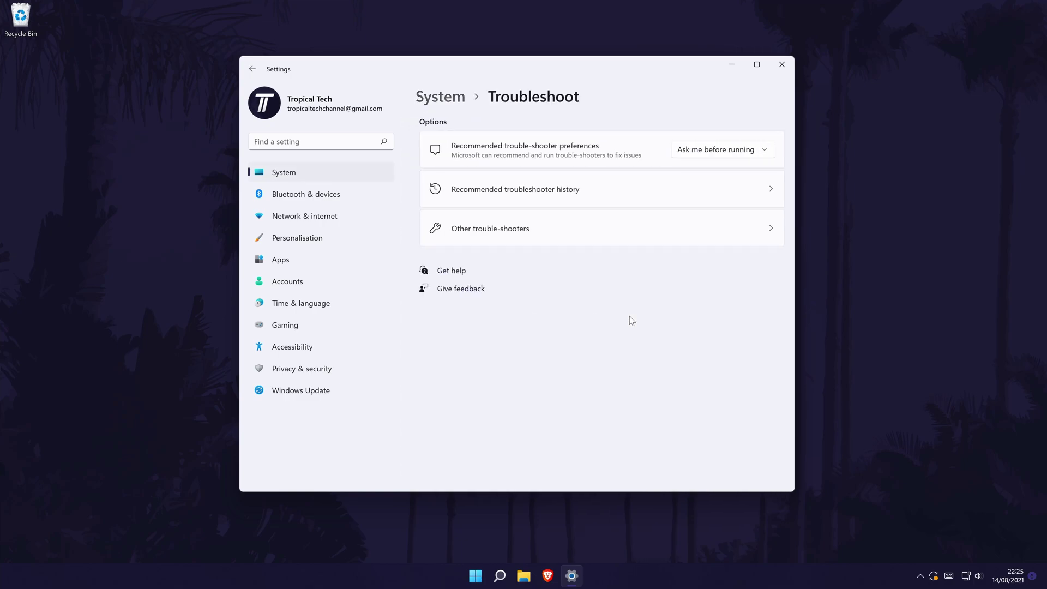
{"action": "left_click", "coordinate": [526, 229]}
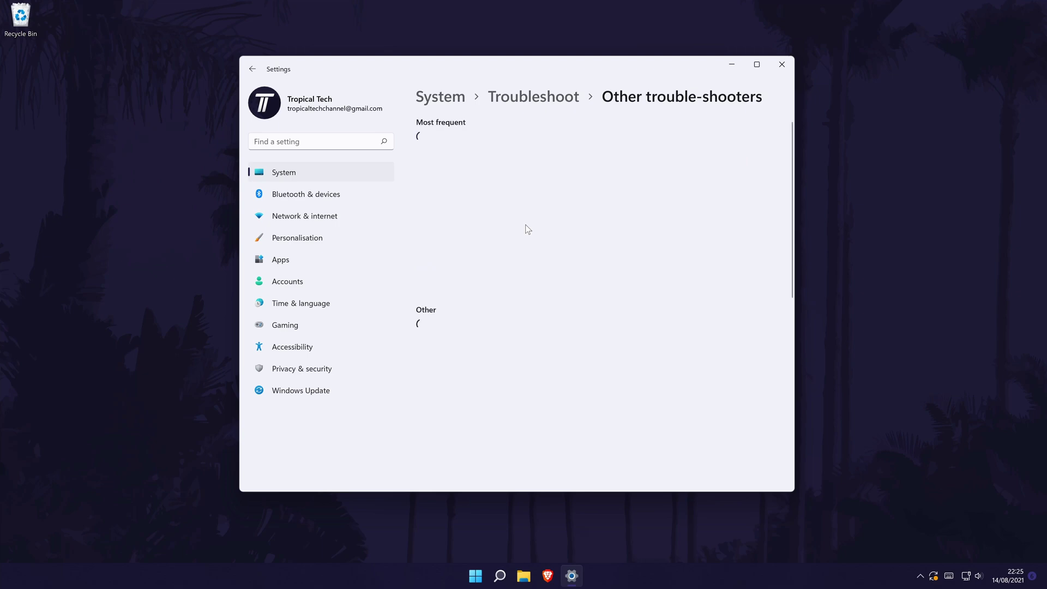
{"action": "scroll", "coordinate": [526, 239], "scroll_direction": "down", "scroll_amount": 2}
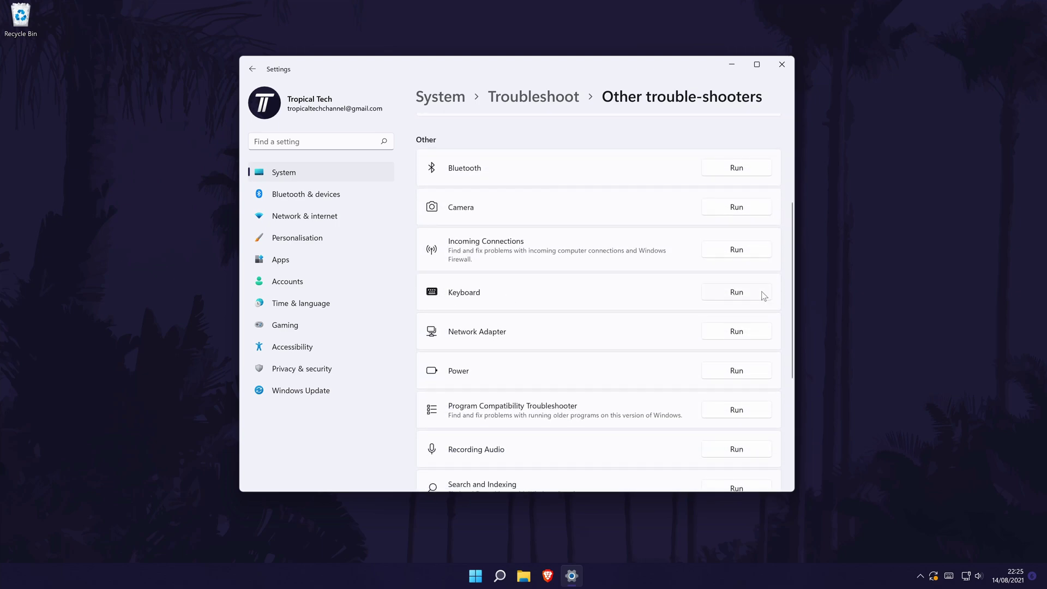
Run the Keyboard troubleshooter, which reports no changes needed, and close it
{"action": "left_click", "coordinate": [761, 294]}
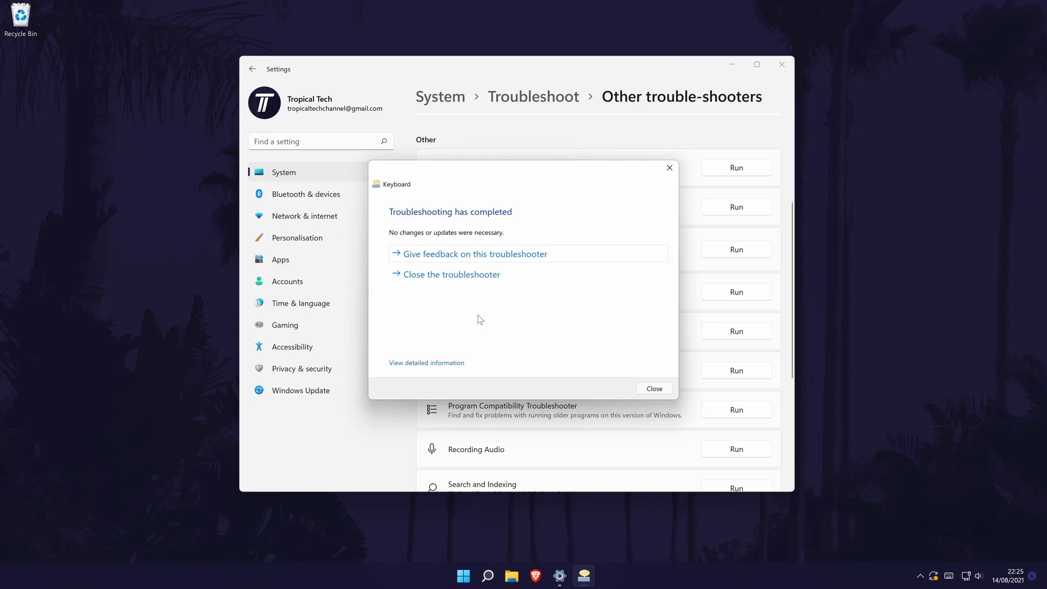
{"action": "left_click", "coordinate": [669, 167]}
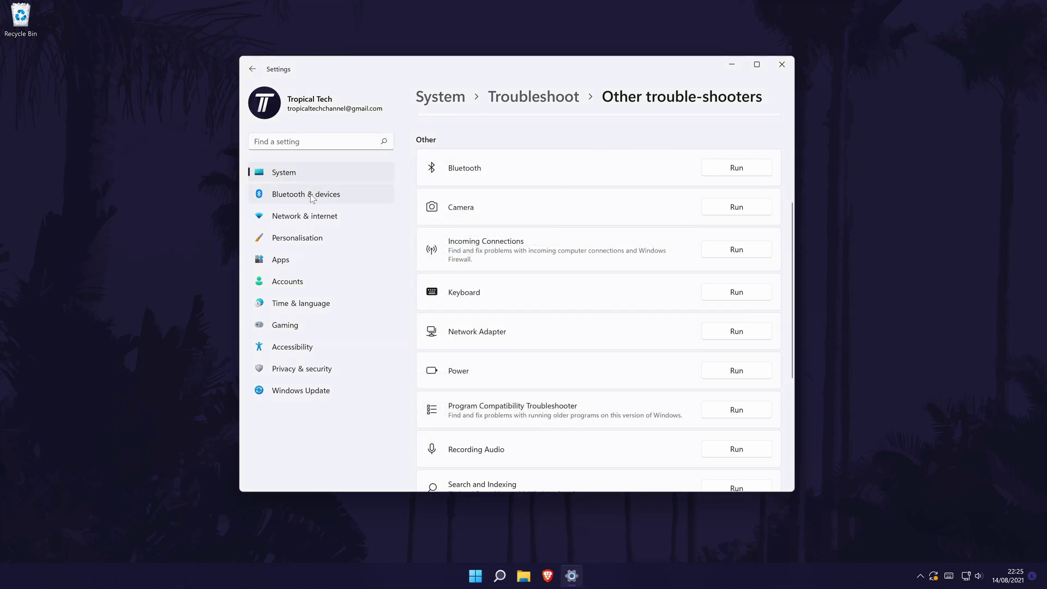
Go to Accessibility and view its Keyboard page with Sticky, Filter and Toggle keys off
{"action": "left_click", "coordinate": [298, 177]}
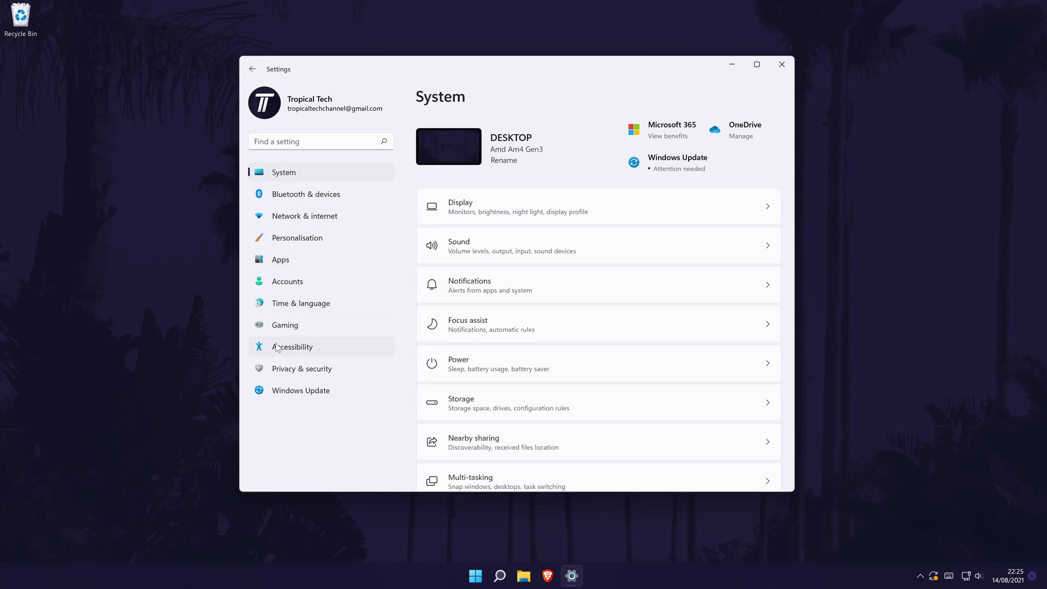
{"action": "left_click", "coordinate": [341, 351]}
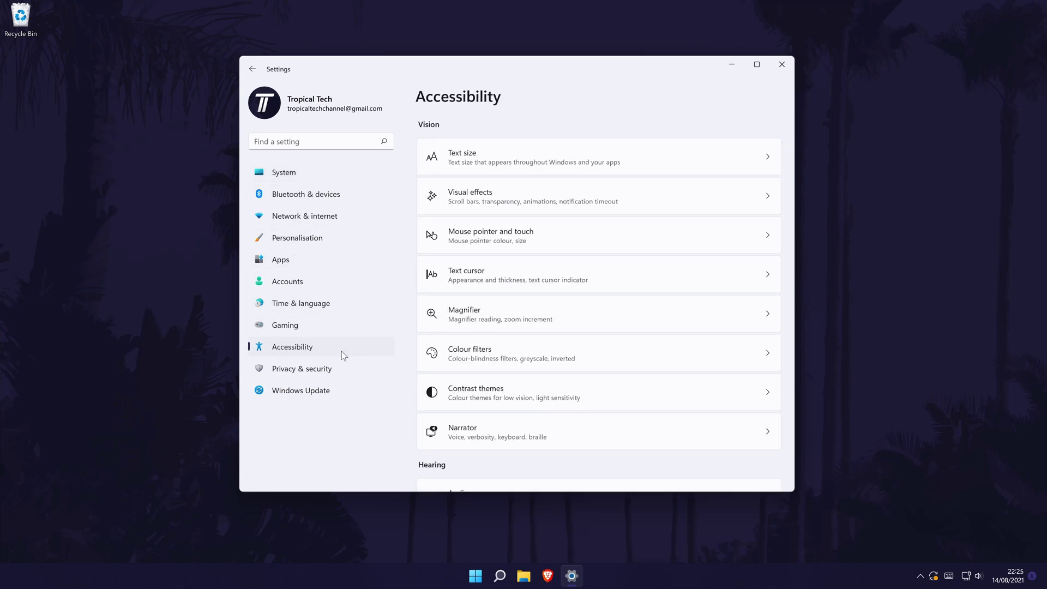
{"action": "scroll", "coordinate": [483, 302], "scroll_direction": "down", "scroll_amount": 3}
{"action": "scroll", "coordinate": [488, 294], "scroll_direction": "down", "scroll_amount": 2}
{"action": "left_click", "coordinate": [555, 375]}
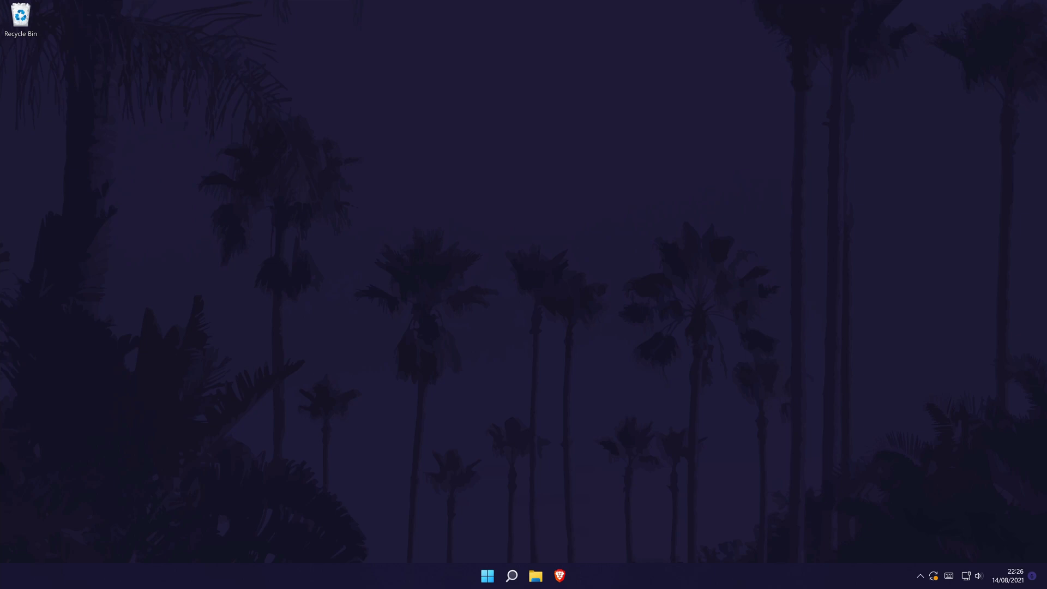
Launch Settings from search and browse Apps > Installed apps, opening Adobe Creative Cloud's options
{"action": "left_click", "coordinate": [511, 576]}
{"action": "type", "text": "settings"}
{"action": "key", "text": "Return"}
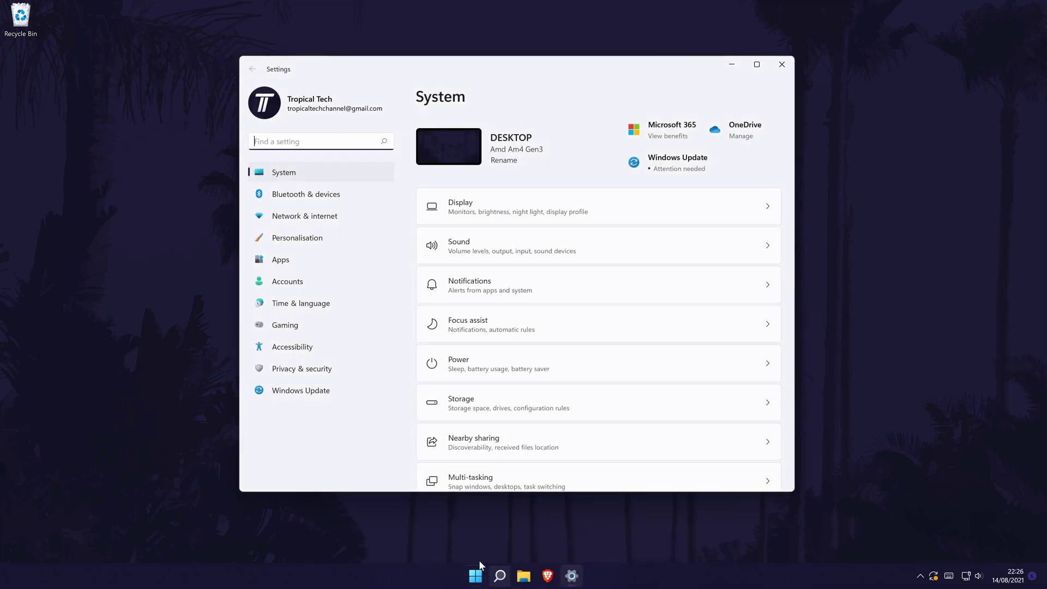
{"action": "left_click", "coordinate": [282, 259]}
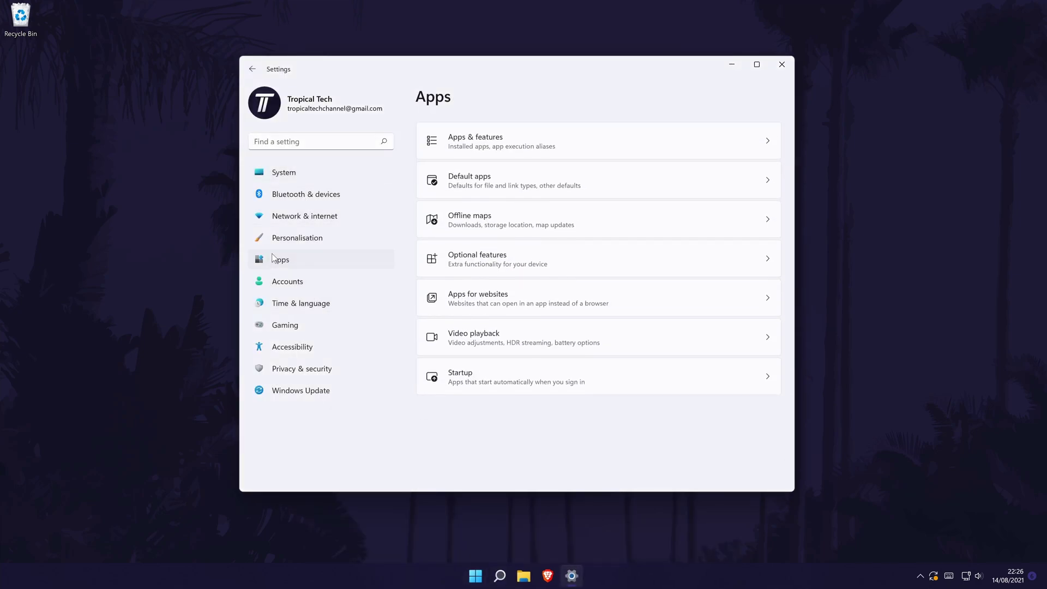
{"action": "left_click", "coordinate": [501, 137]}
{"action": "left_click", "coordinate": [768, 371]}
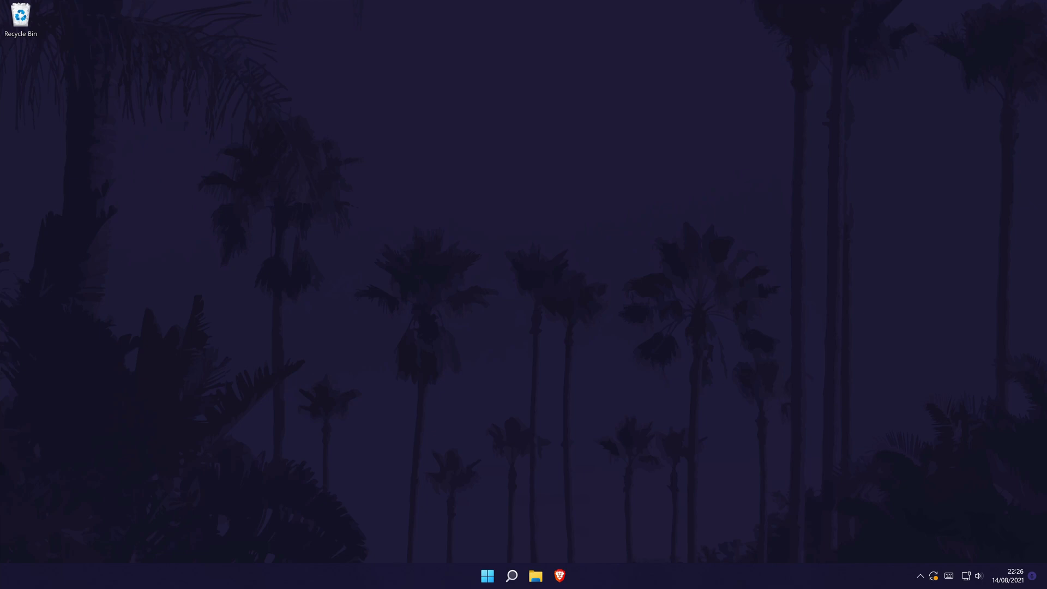
Launch Device Manager from Windows search
{"action": "left_click", "coordinate": [514, 575]}
{"action": "type", "text": "device"}
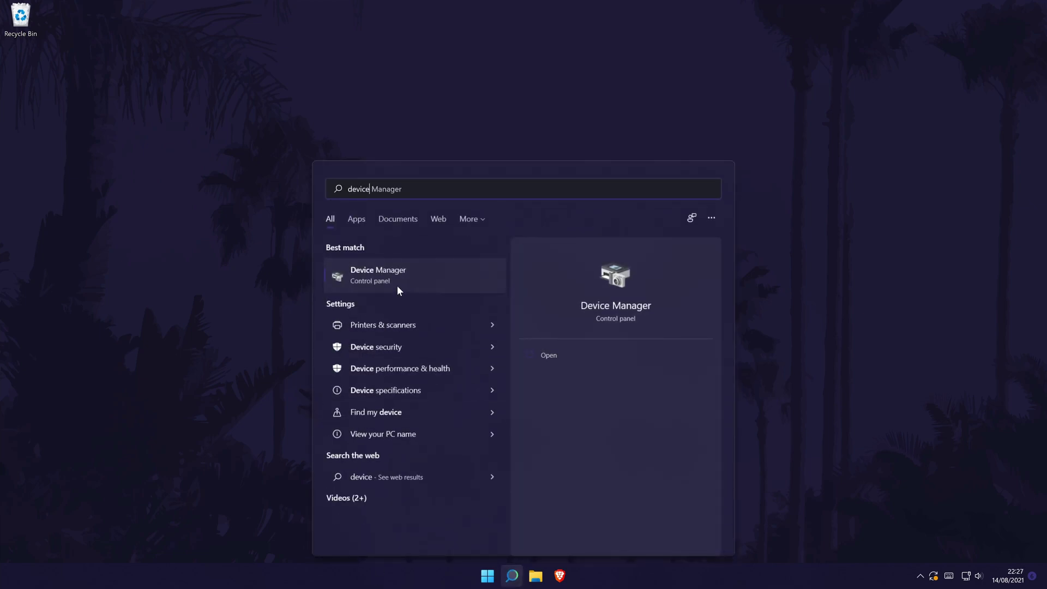
{"action": "left_click", "coordinate": [388, 277]}
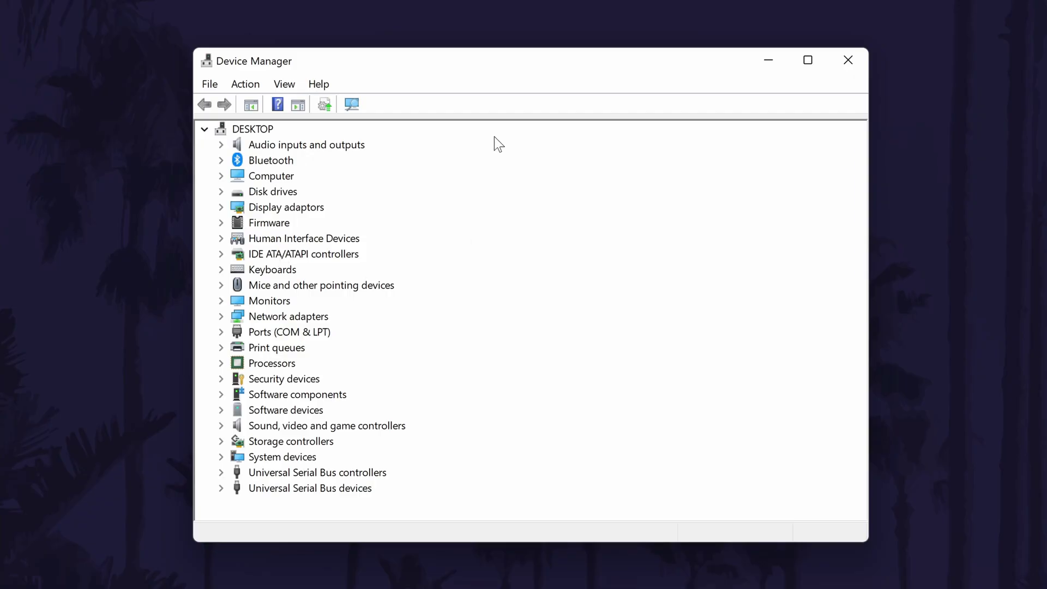
Expand the Keyboards category to show its two HID Keyboard Device entries
{"action": "left_click", "coordinate": [262, 270]}
{"action": "left_click", "coordinate": [221, 271]}
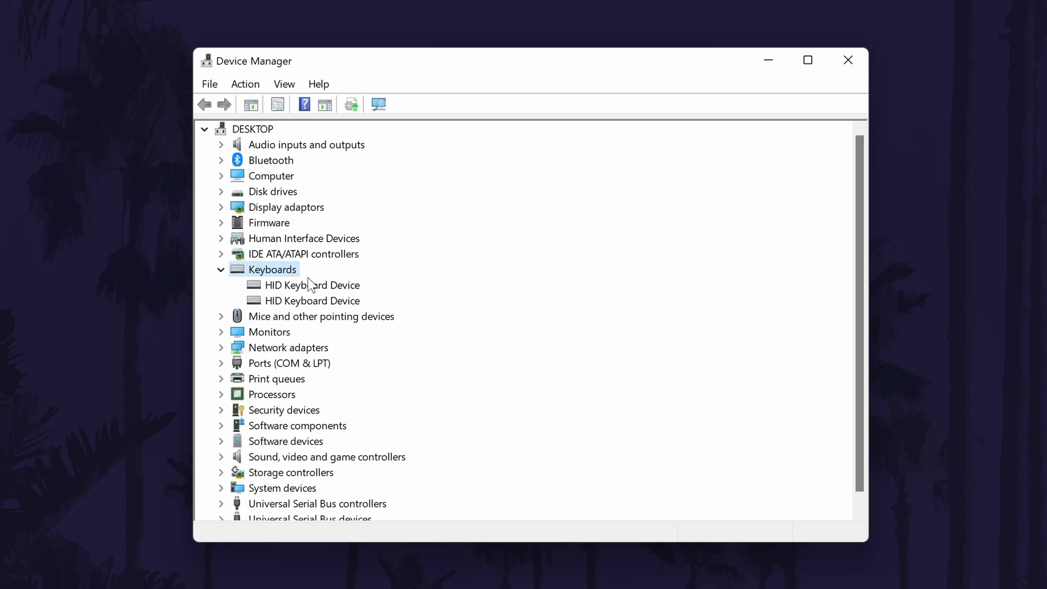
View the Driver details in the first HID Keyboard Device's properties
{"action": "left_click", "coordinate": [309, 282]}
{"action": "double_click", "coordinate": [337, 285]}
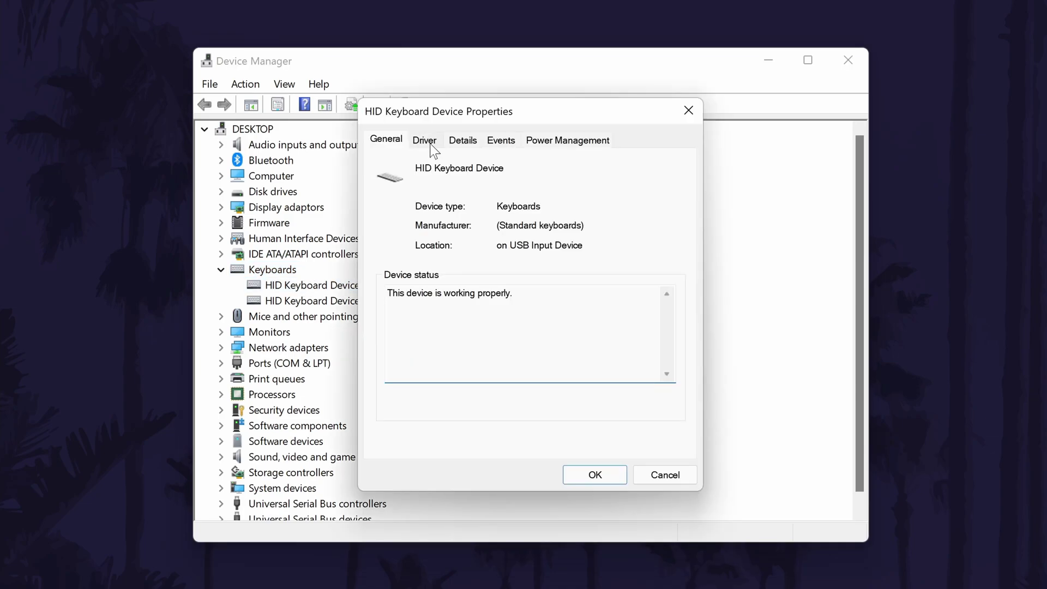
{"action": "left_click", "coordinate": [427, 141]}
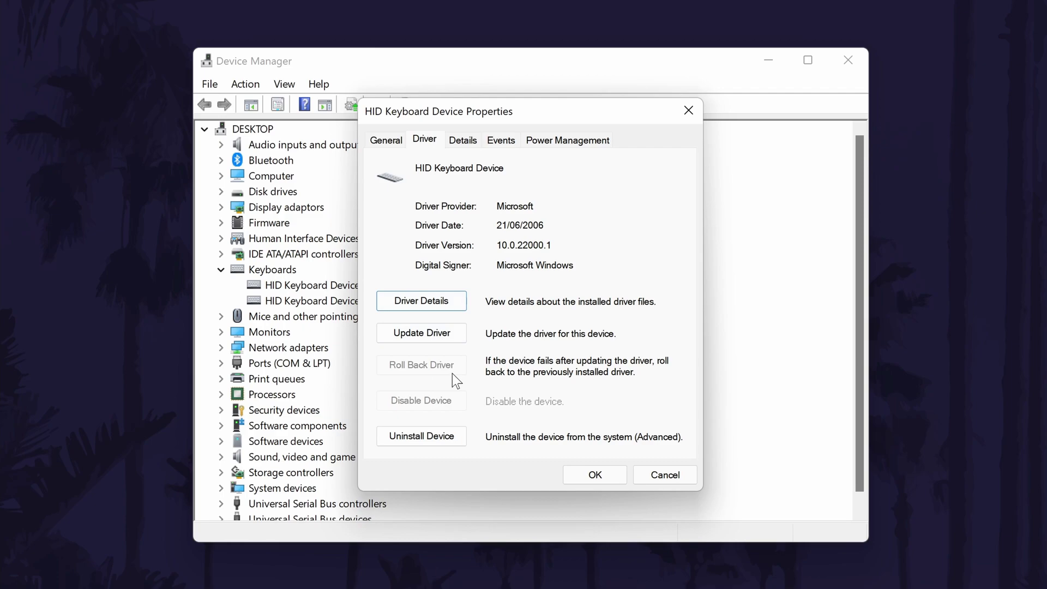
Search automatically for an updated driver, confirm the best one is installed, and close properties
{"action": "left_click", "coordinate": [427, 335]}
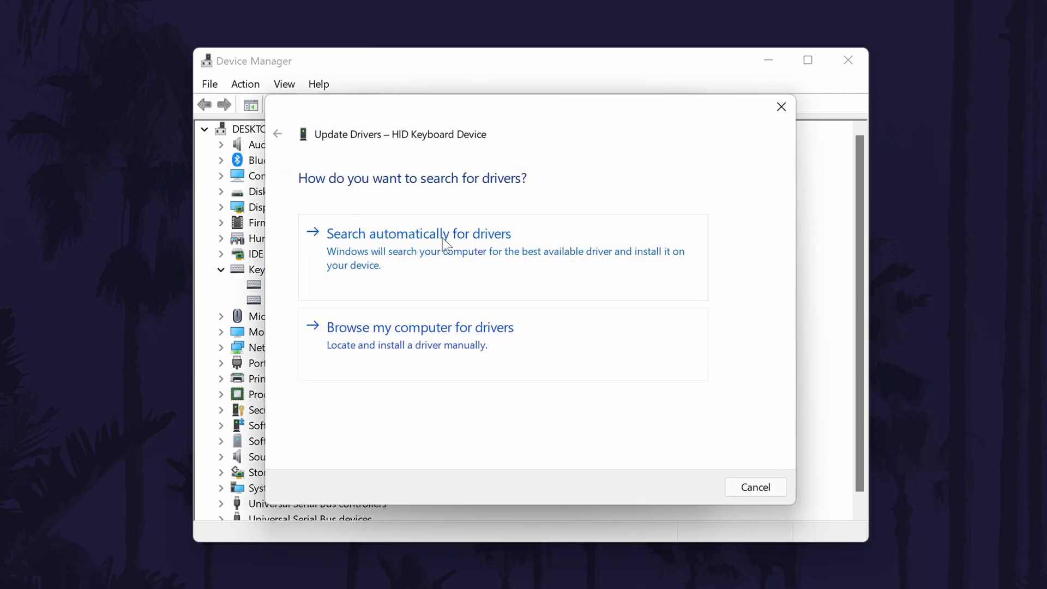
{"action": "left_click", "coordinate": [444, 248]}
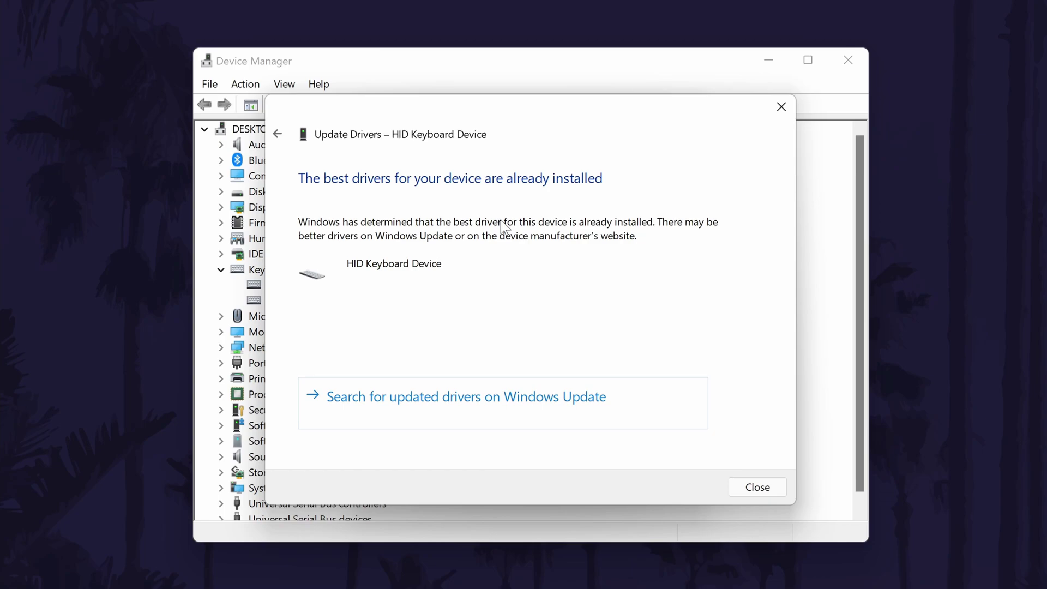
{"action": "left_click", "coordinate": [781, 107]}
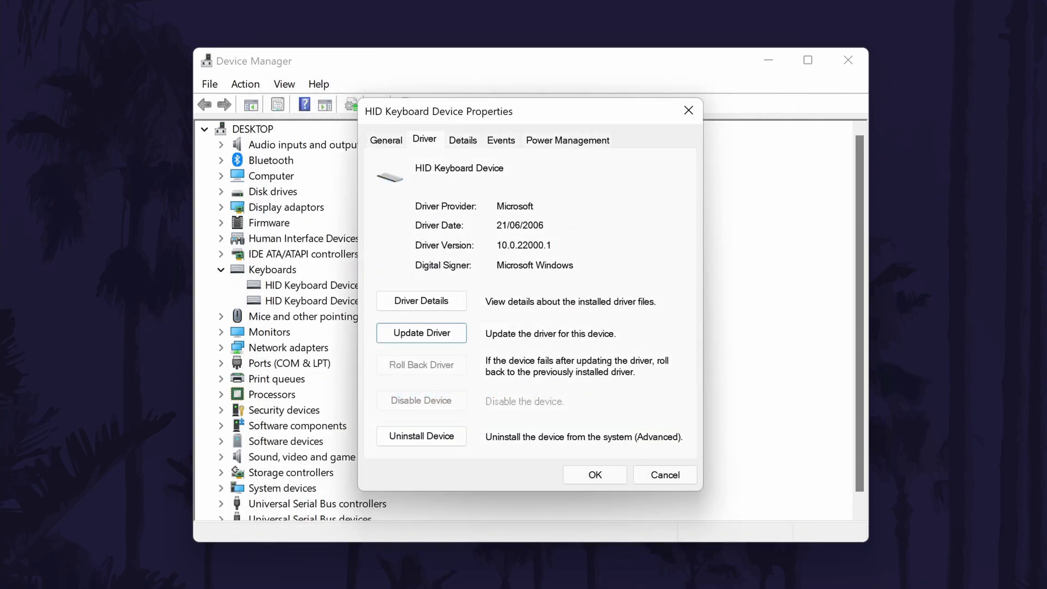
{"action": "left_click", "coordinate": [688, 110]}
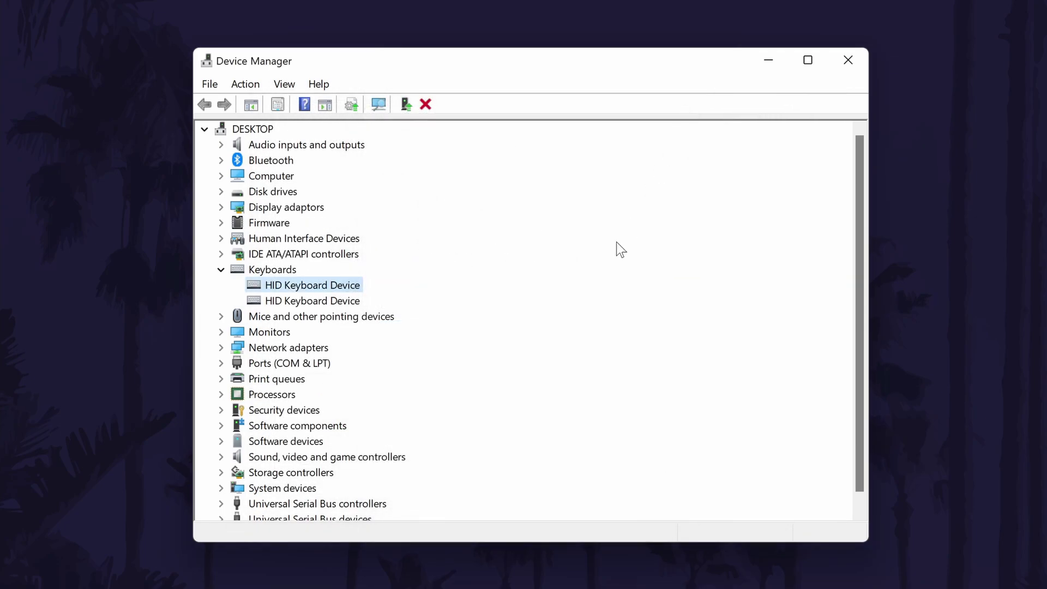
Inspect the context actions for both HID Keyboard Device entries without choosing one
{"action": "right_click", "coordinate": [319, 291]}
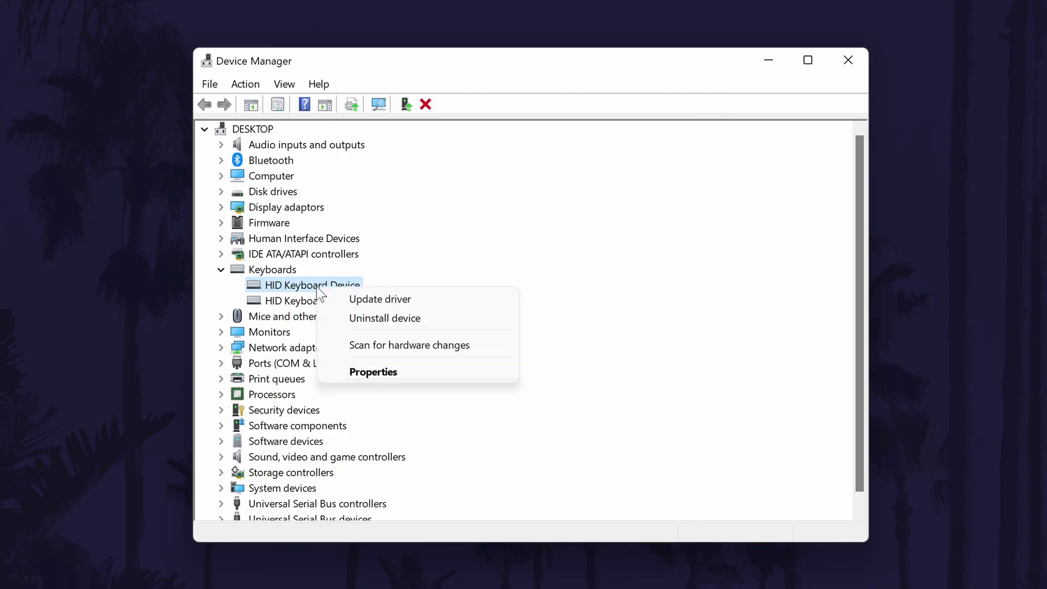
{"action": "right_click", "coordinate": [293, 302]}
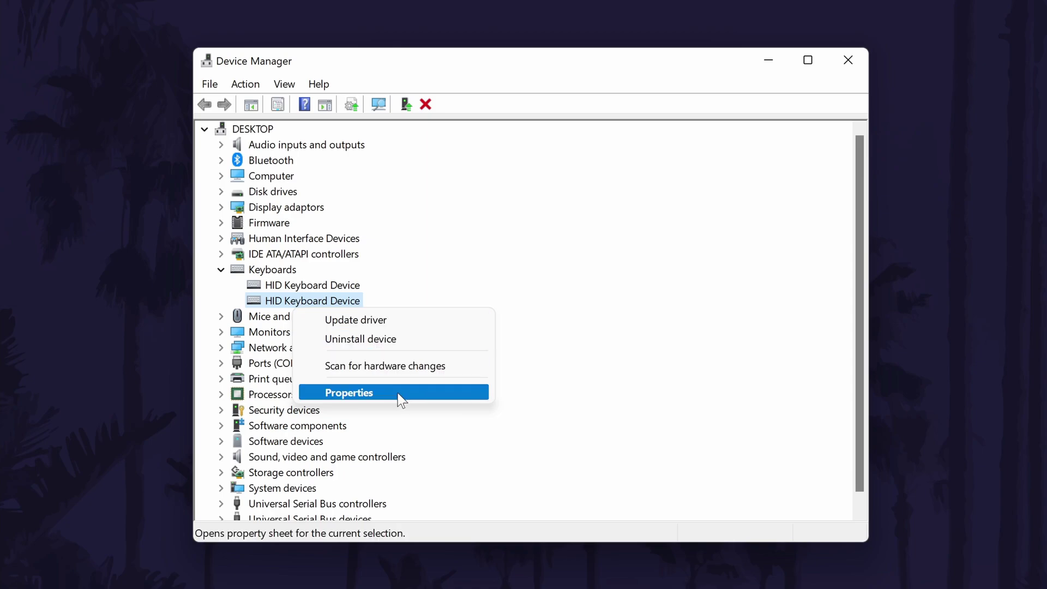
{"action": "left_click", "coordinate": [464, 276]}
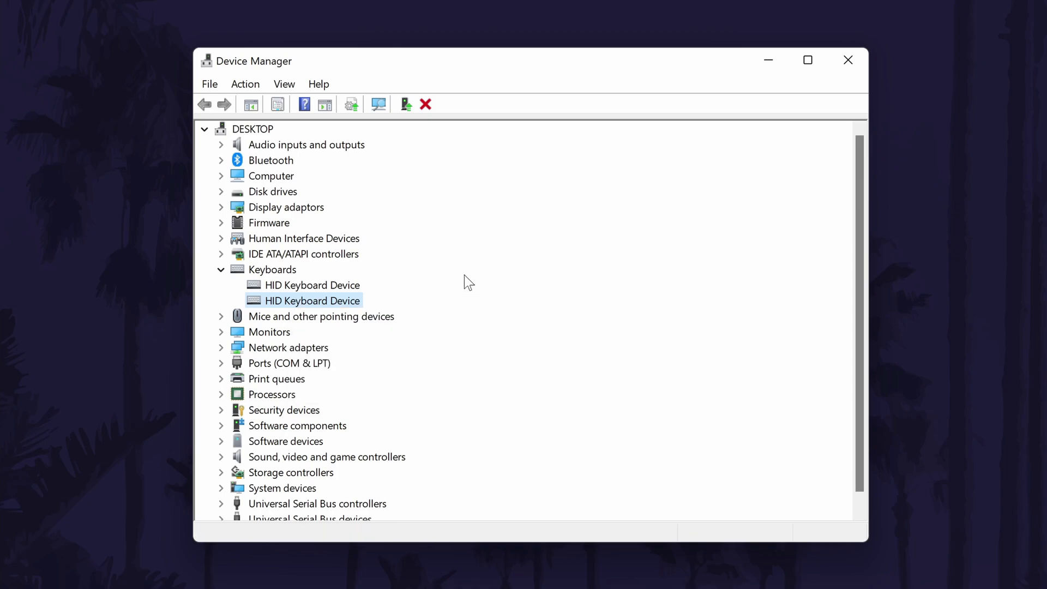
{"action": "left_click", "coordinate": [314, 287]}
{"action": "right_click", "coordinate": [313, 287]}
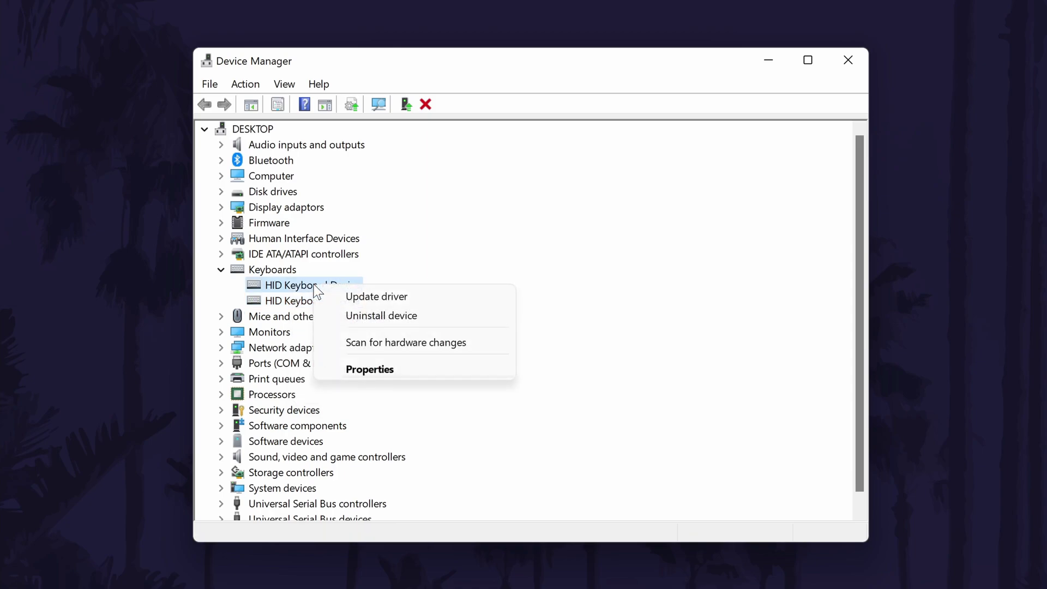
{"action": "left_click", "coordinate": [569, 297]}
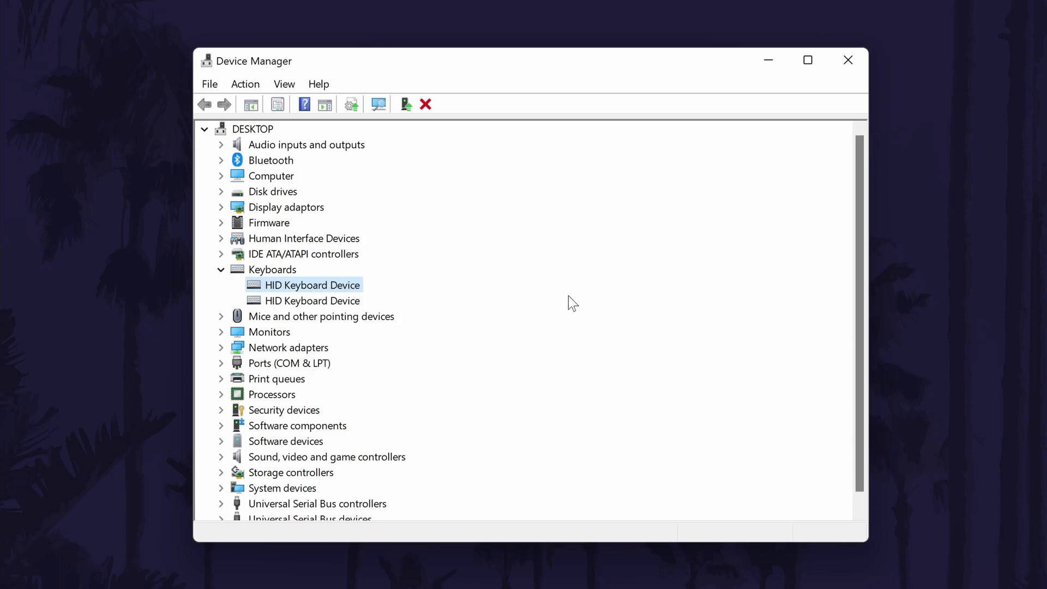
Begin uninstalling the first HID Keyboard Device from its context menu
{"action": "right_click", "coordinate": [345, 288]}
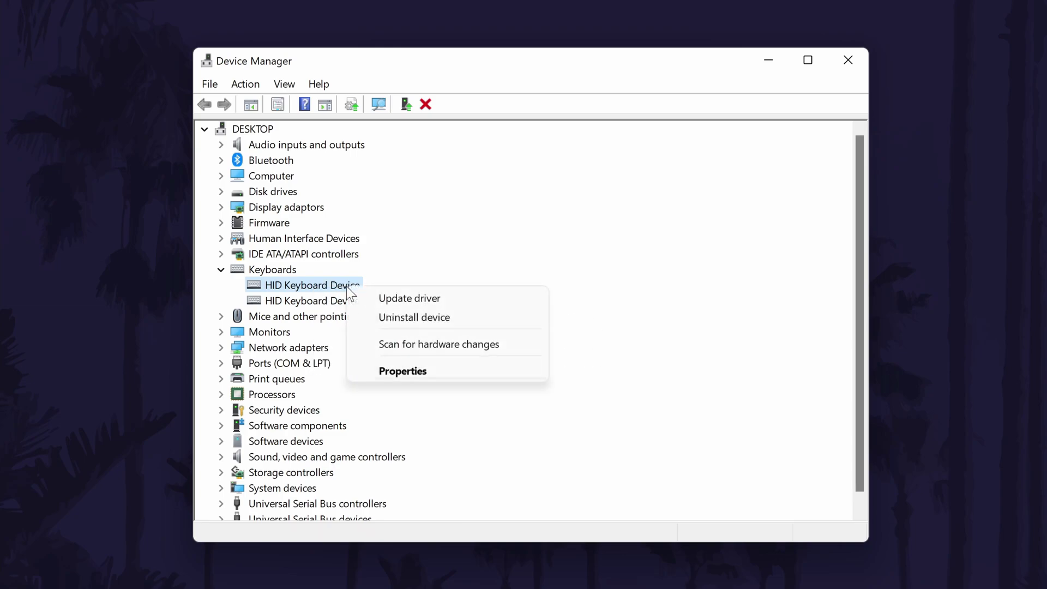
{"action": "left_click", "coordinate": [515, 321]}
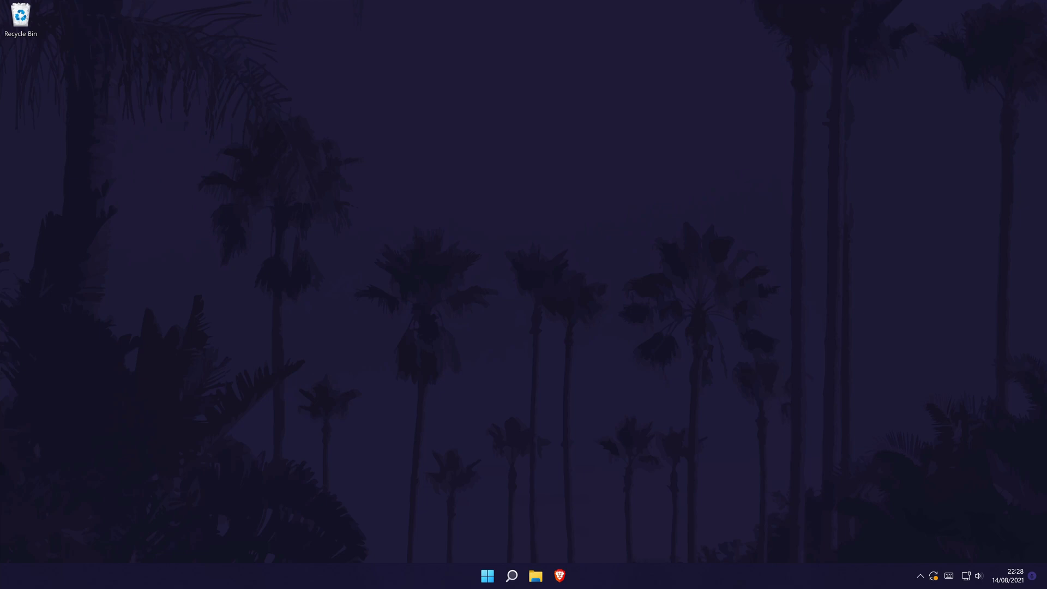
{"action": "left_click", "coordinate": [511, 576]}
{"action": "type", "text": "set"}
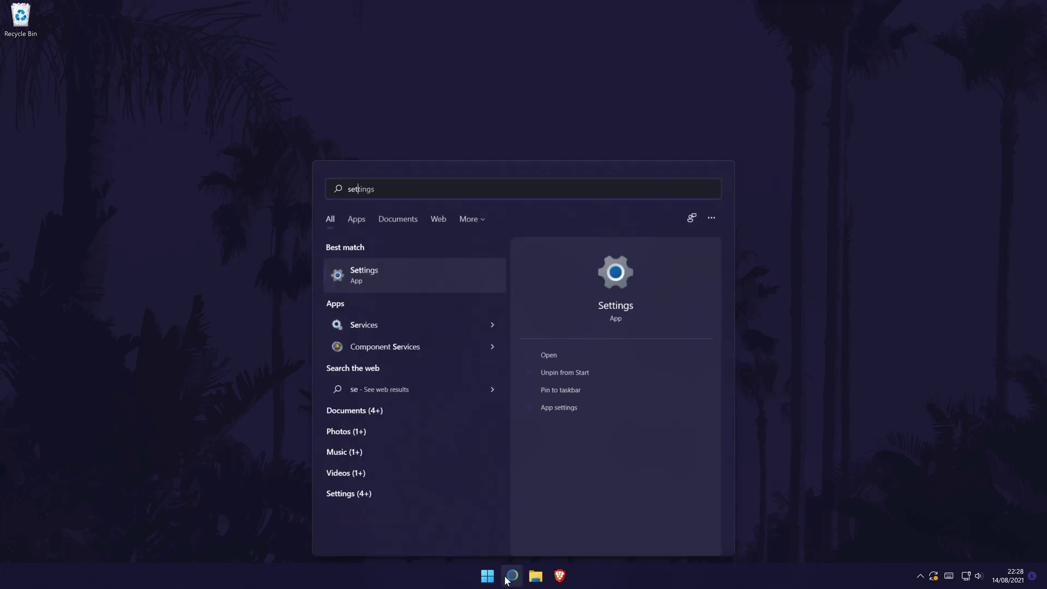
{"action": "type", "text": "tings"}
{"action": "key", "text": "Return"}
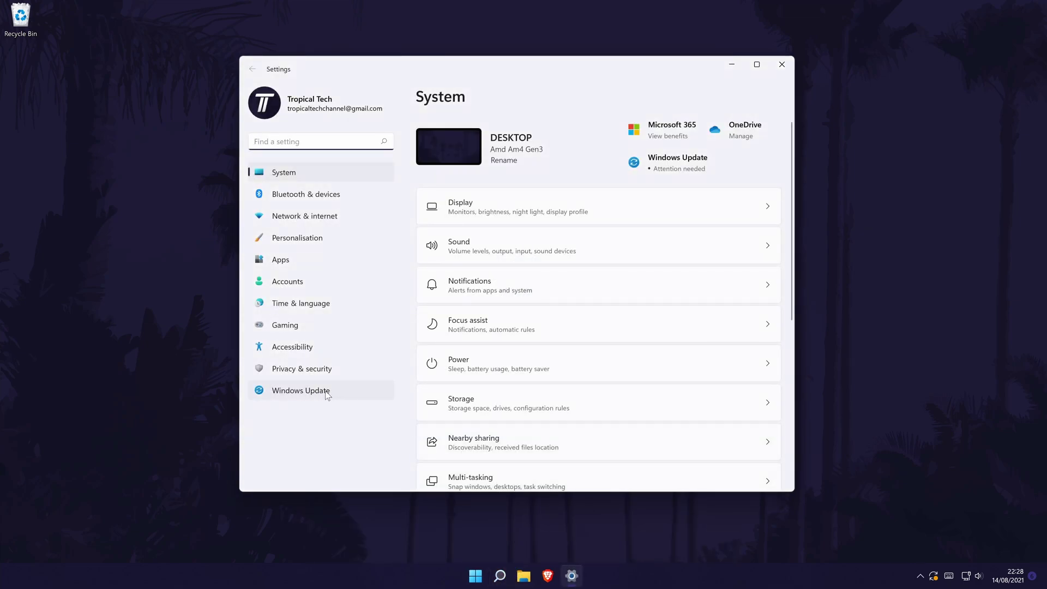
{"action": "left_click", "coordinate": [326, 393]}
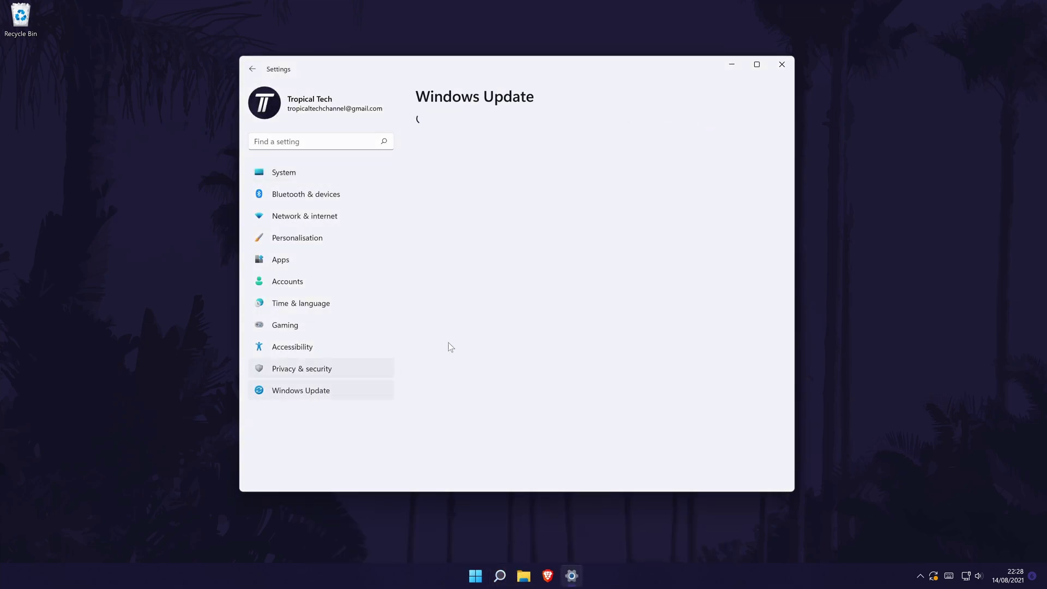